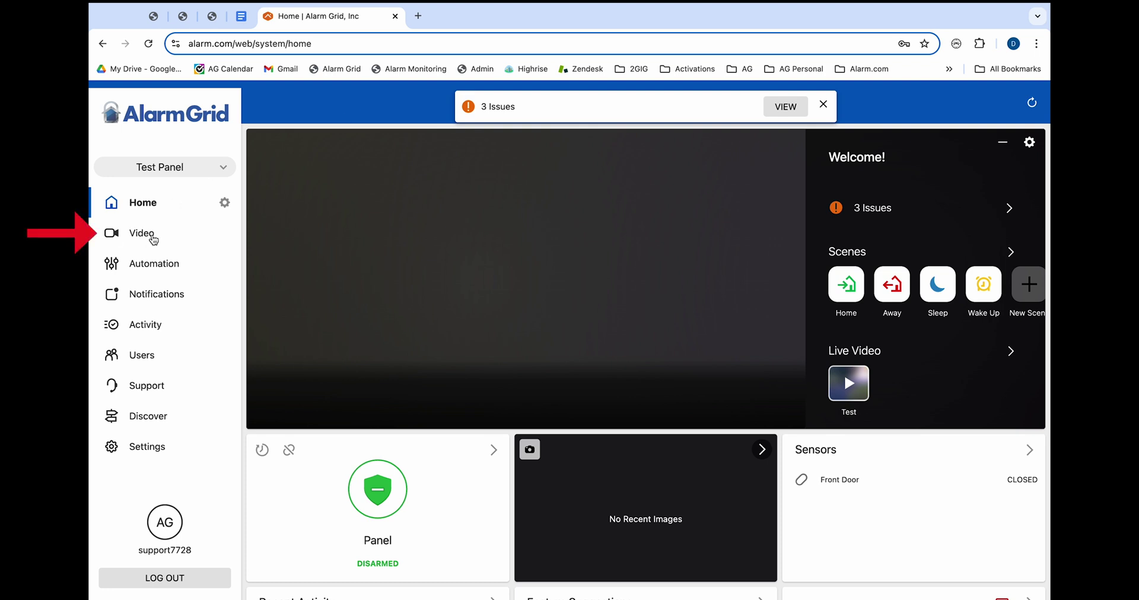
Open the Test camera's live video, dismiss the warning-alert tip, and bring up its video settings.
{"action": "left_click", "coordinate": [162, 237]}
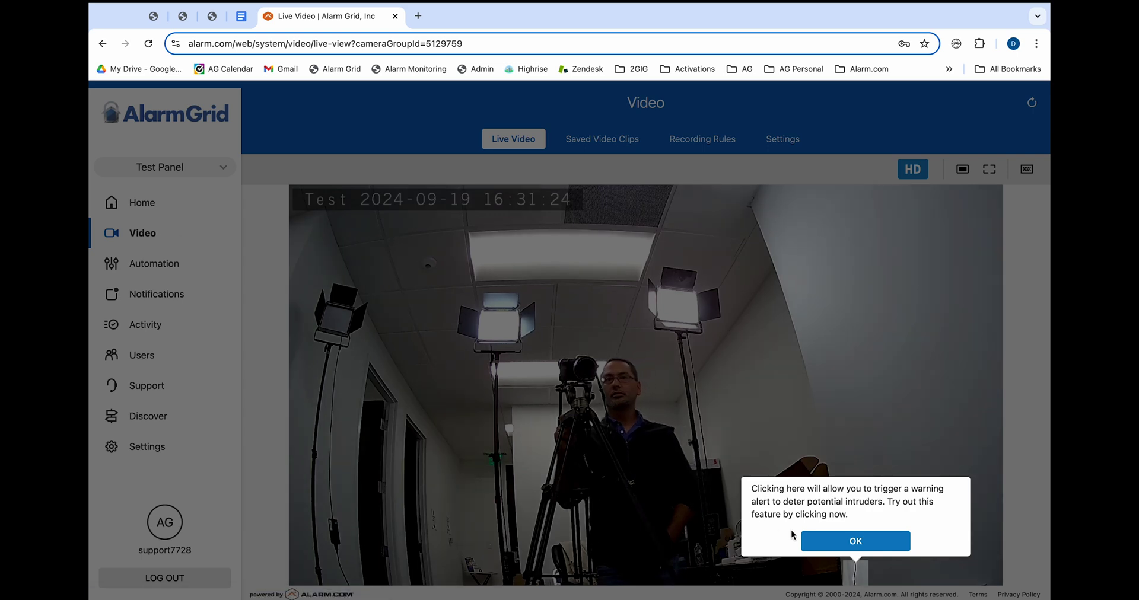
{"action": "left_click", "coordinate": [819, 541]}
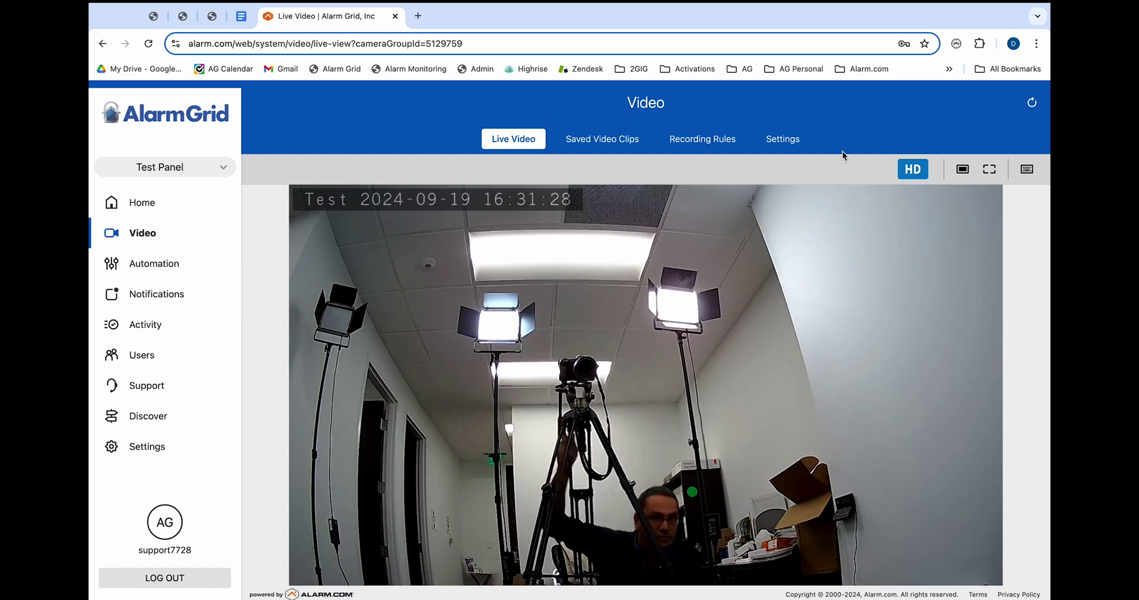
{"action": "left_click", "coordinate": [791, 141]}
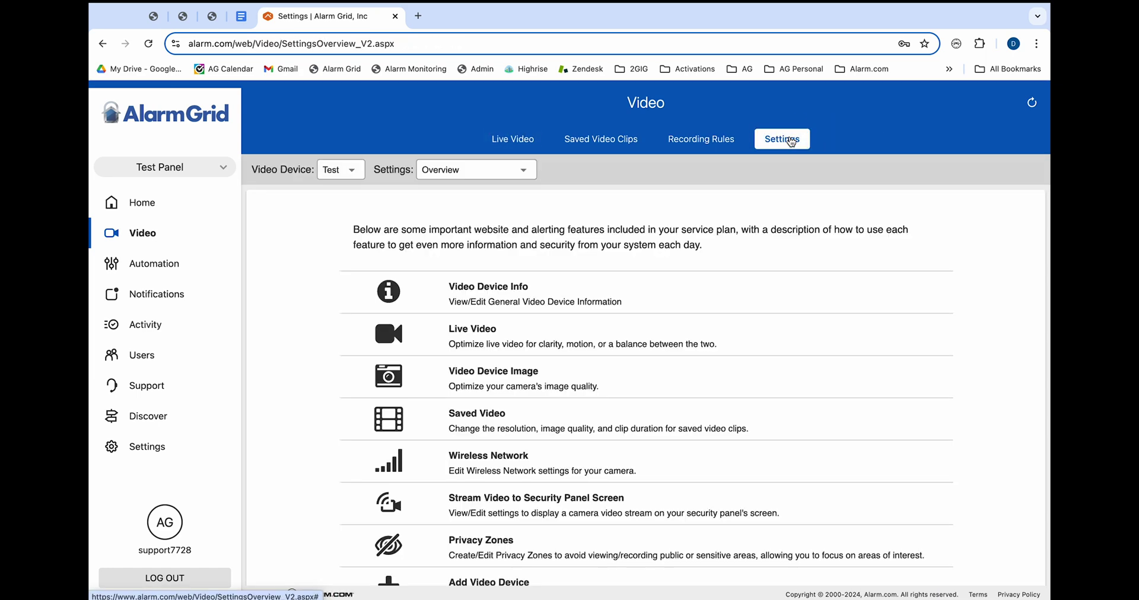
Open the Test camera's Video Device Info page, showing the ADC-V515 model and current firmware.
{"action": "left_click", "coordinate": [528, 288]}
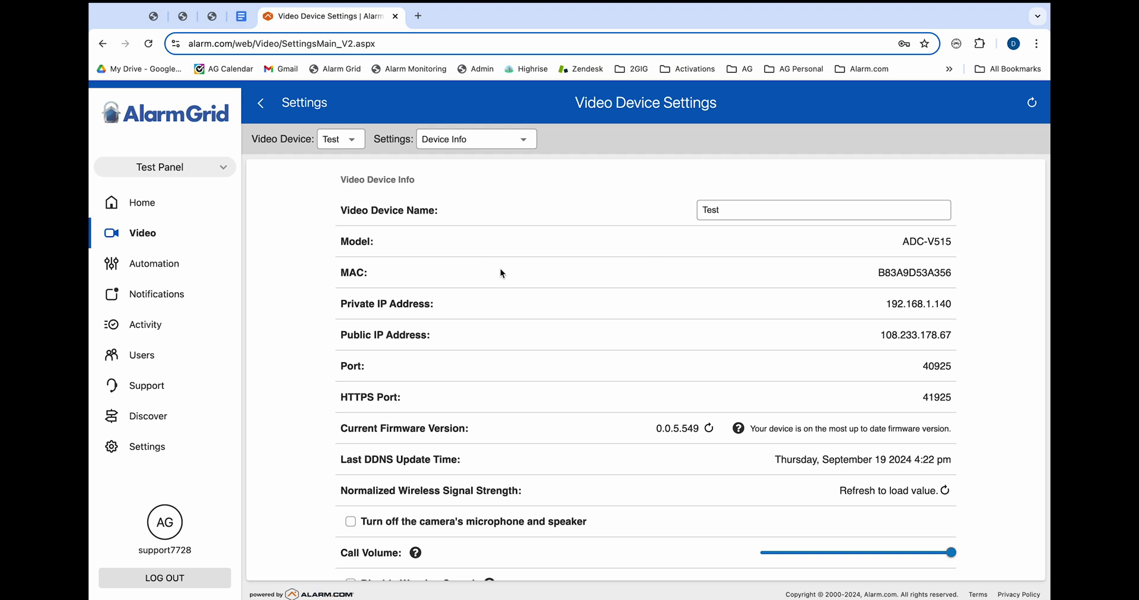
{"action": "scroll", "coordinate": [492, 277], "scroll_direction": "down", "scroll_amount": 1}
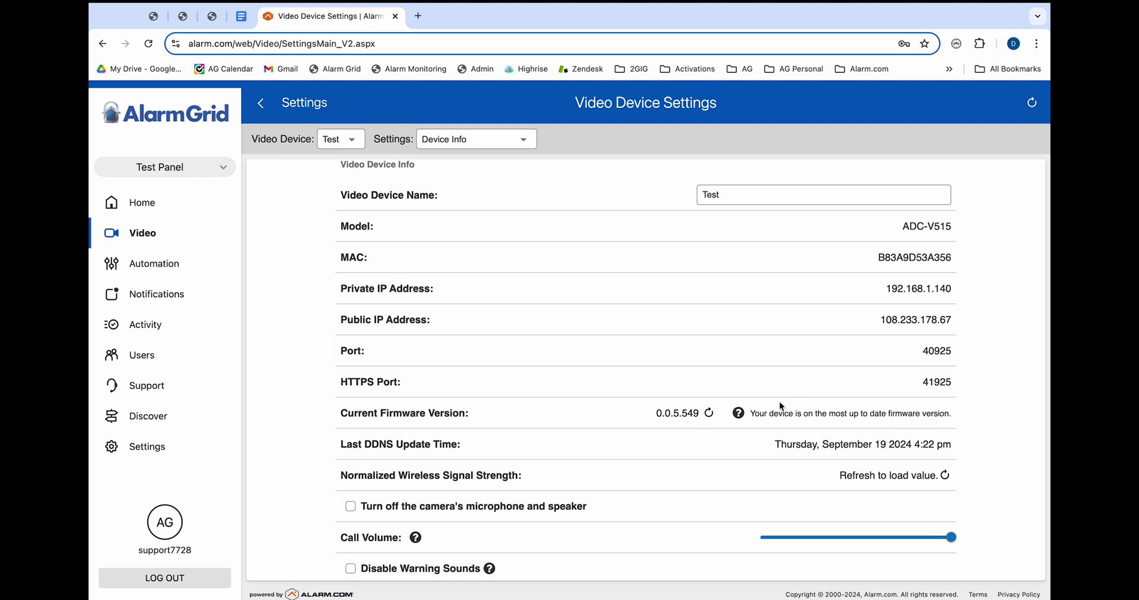
Check that Disable Warning Sounds is unchecked and Warning Sound Volume is at maximum.
{"action": "scroll", "coordinate": [862, 411], "scroll_direction": "down", "scroll_amount": 3}
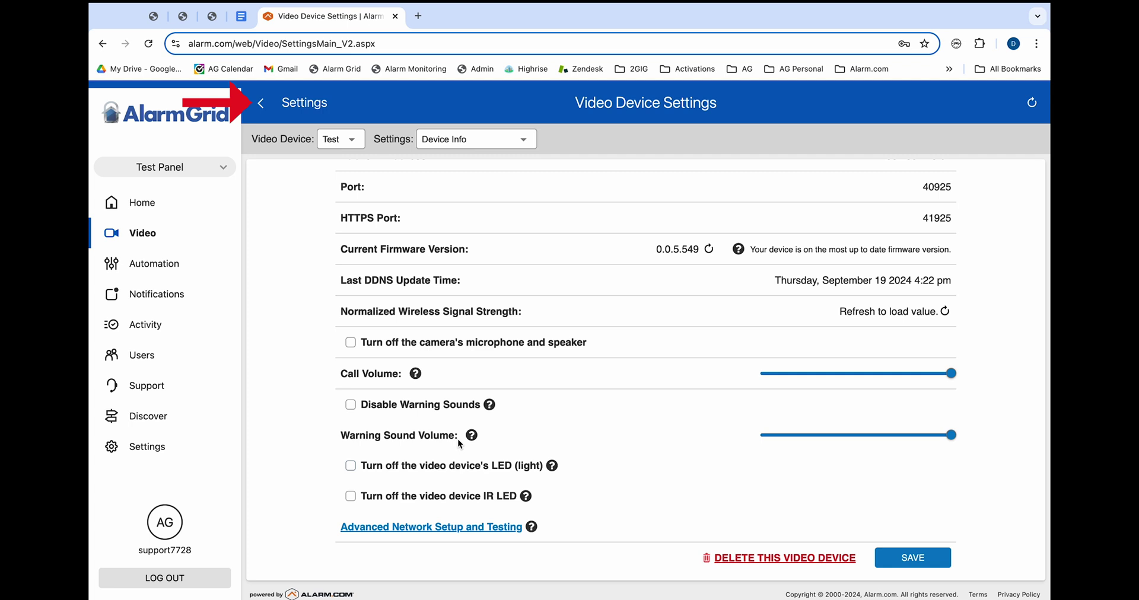
From the Test camera's live video, turn the warning sound on, stop it, then go Home.
{"action": "left_click", "coordinate": [262, 105]}
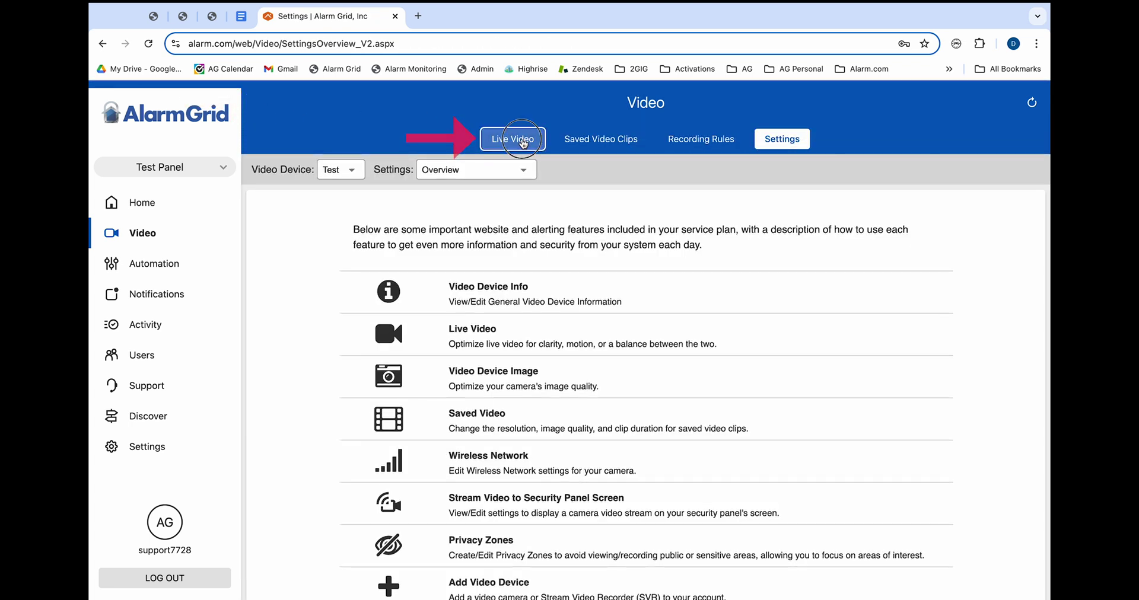
{"action": "left_click", "coordinate": [522, 140]}
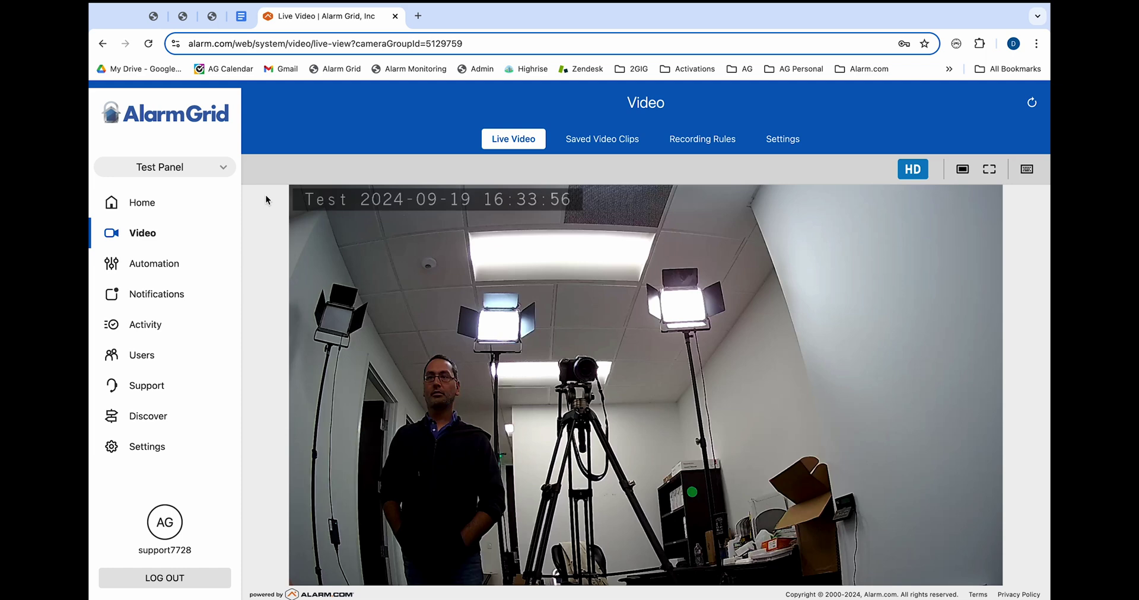
{"action": "mouse_move", "coordinate": [645, 374]}
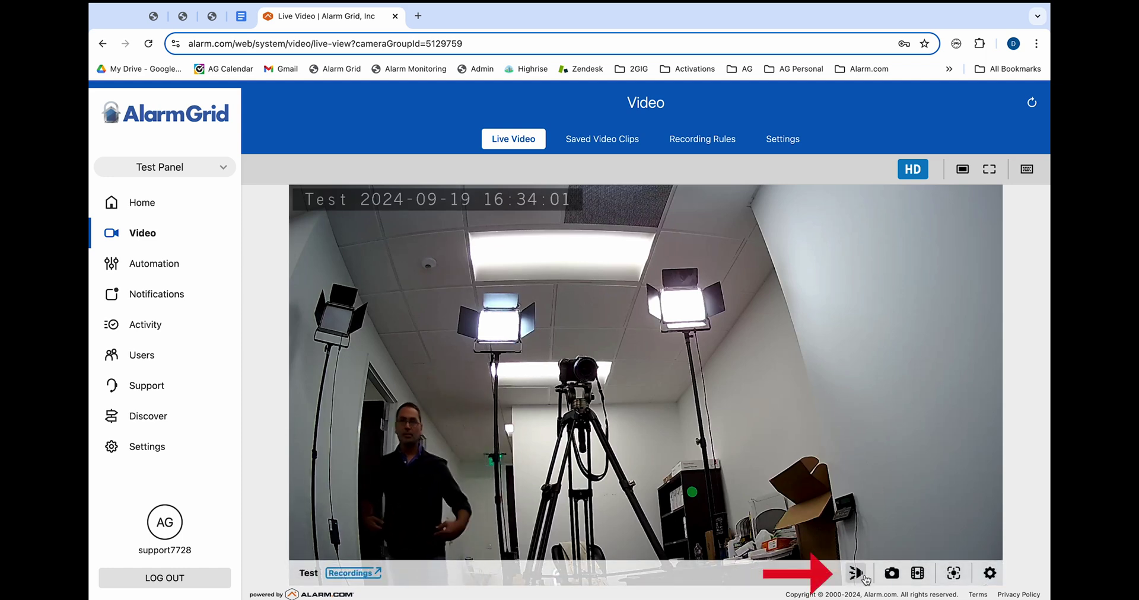
{"action": "left_click", "coordinate": [865, 578]}
{"action": "left_click", "coordinate": [877, 541]}
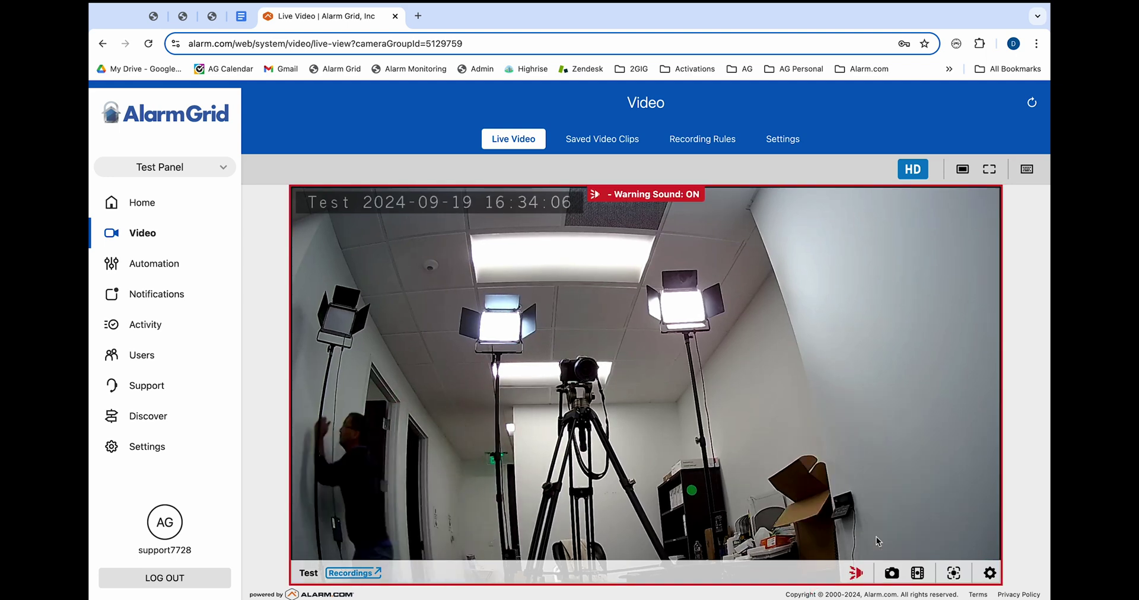
{"action": "left_click", "coordinate": [856, 573]}
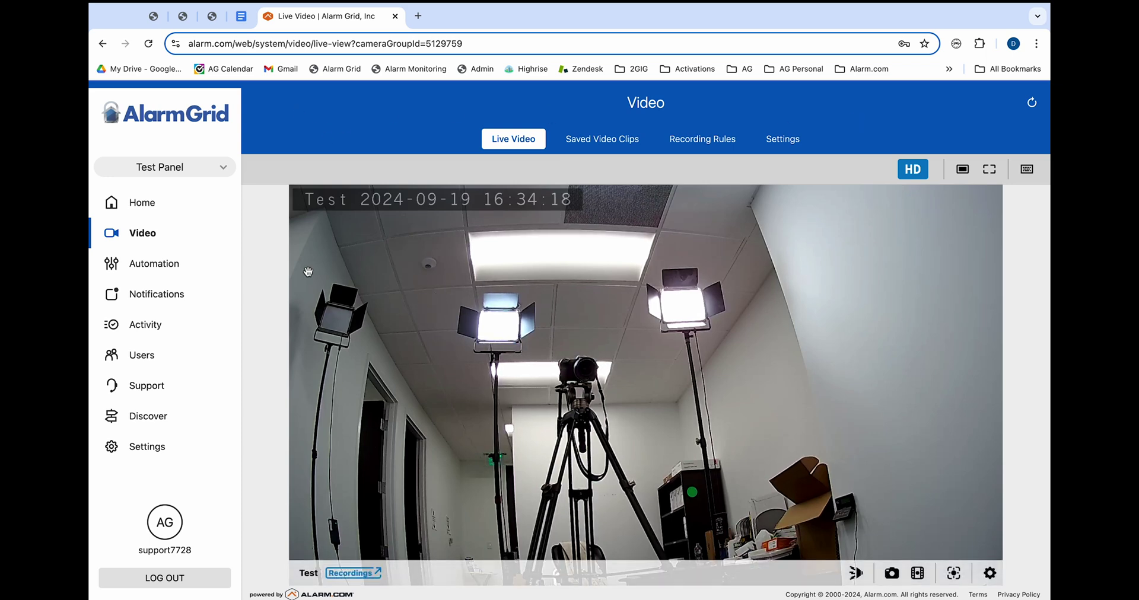
{"action": "left_click", "coordinate": [145, 204]}
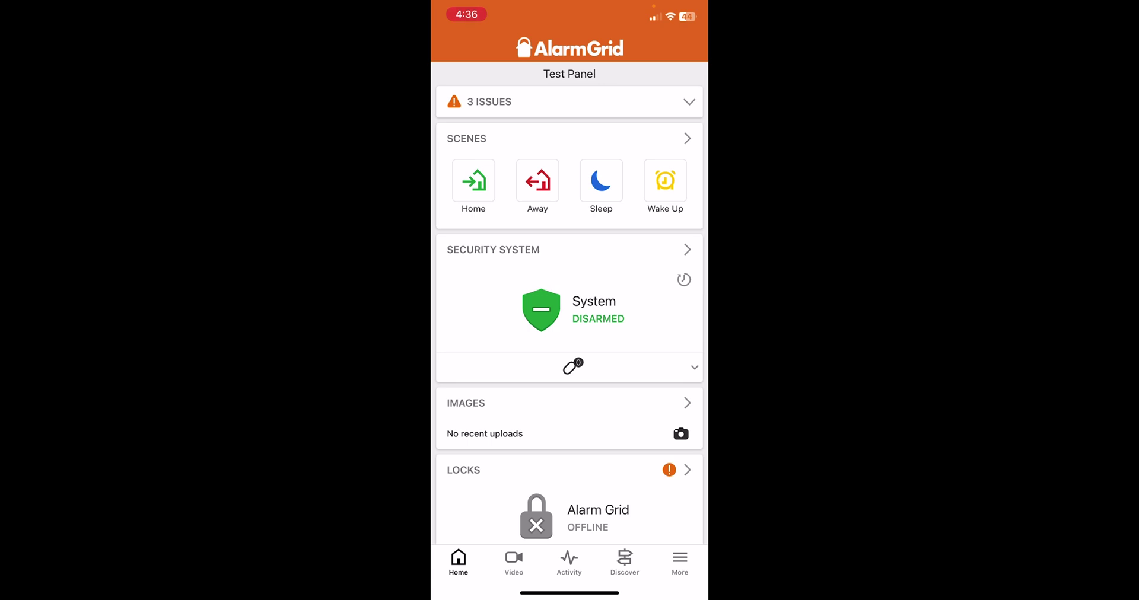
Go to the mobile app's Video page listing the Test camera.
{"action": "scroll", "coordinate": [569, 297], "scroll_direction": "down", "scroll_amount": 6}
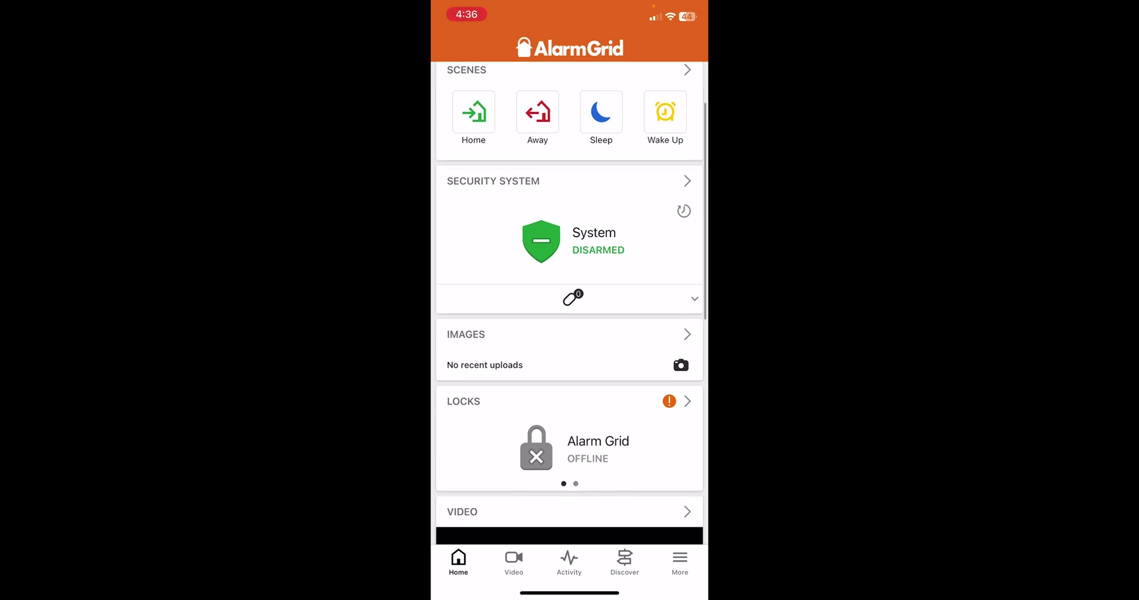
{"action": "left_click", "coordinate": [570, 199]}
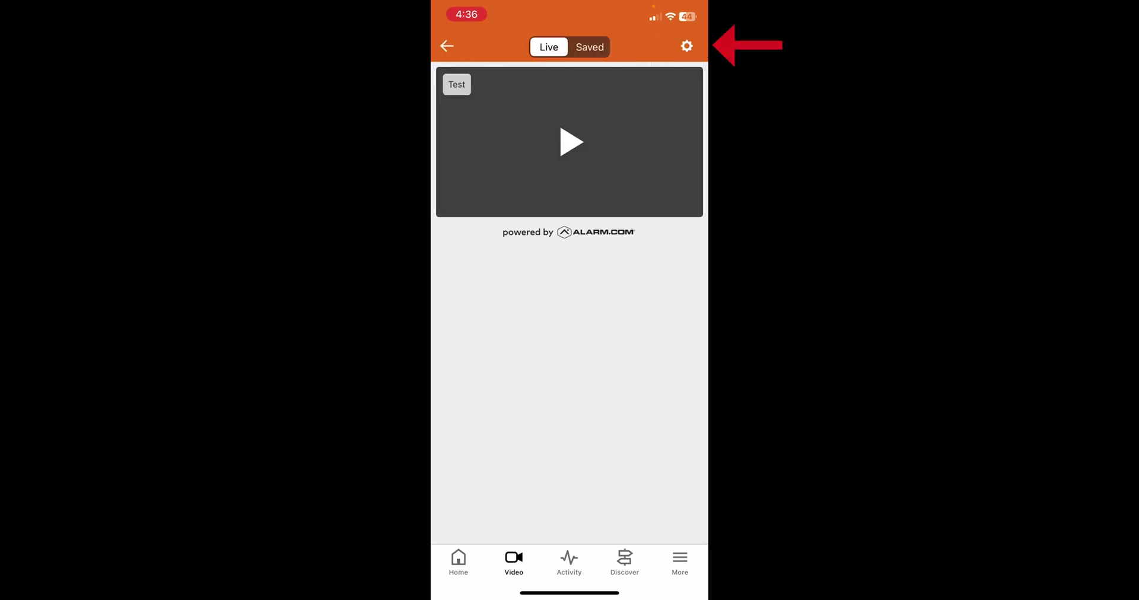
Open the Test camera's Alerts settings, where Camera Audio Alert is on at full volume.
{"action": "left_click", "coordinate": [686, 45]}
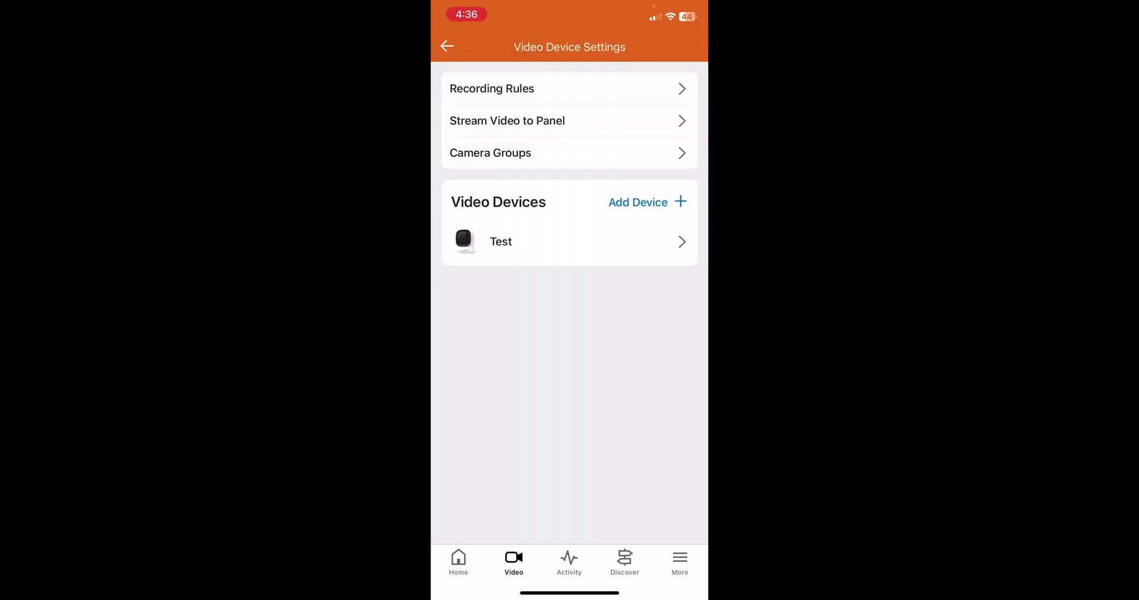
{"action": "left_click", "coordinate": [501, 241]}
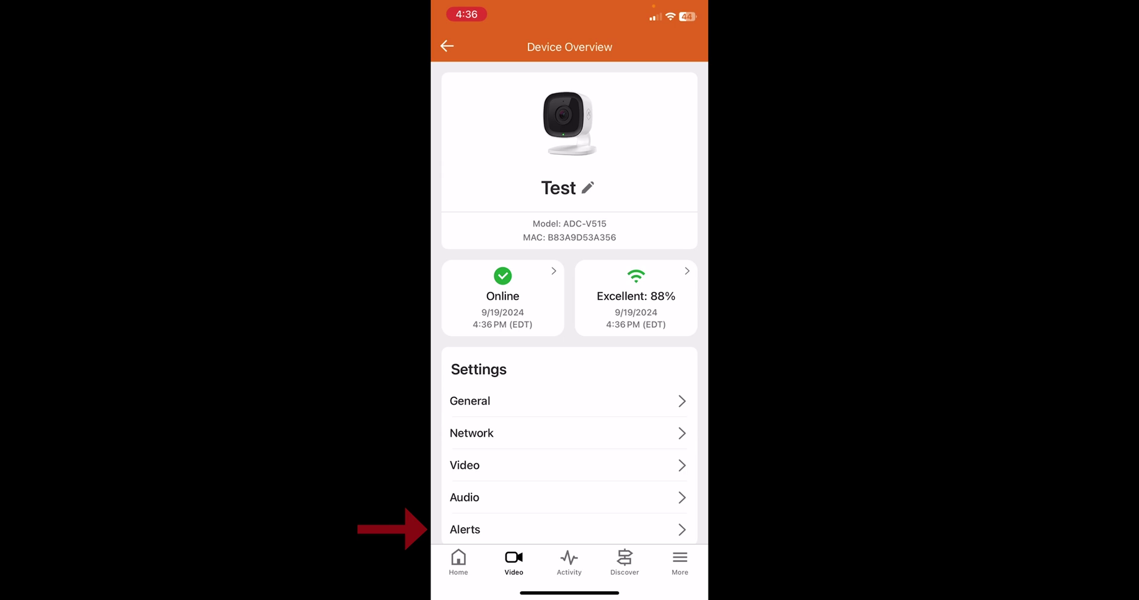
{"action": "left_click", "coordinate": [464, 530]}
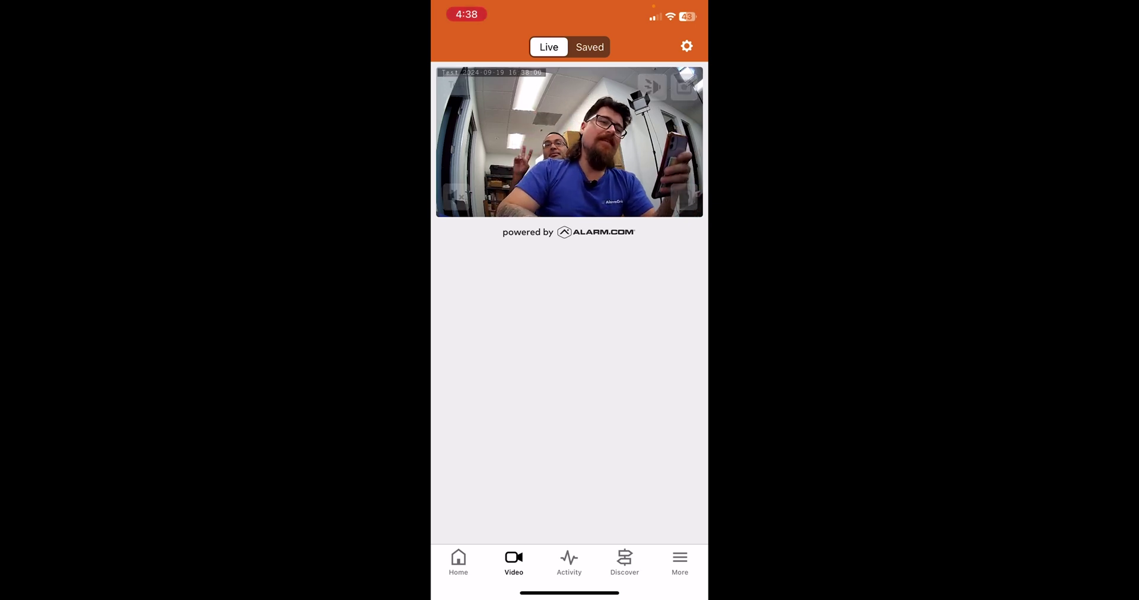
Turn on the Test camera's warning sound with the siren button in live view.
{"action": "left_click", "coordinate": [652, 87]}
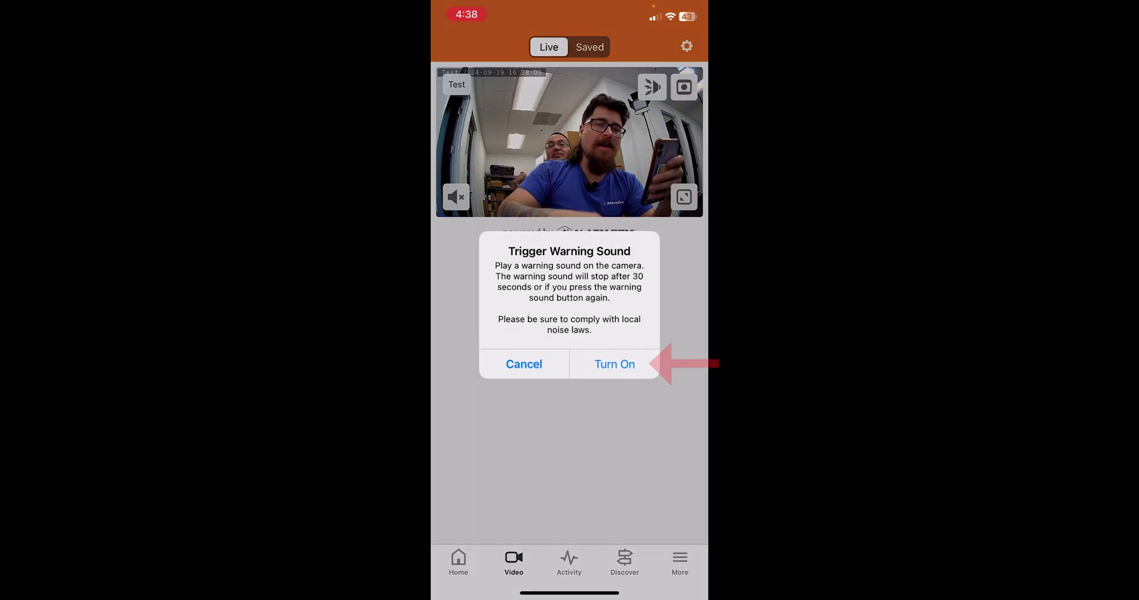
{"action": "left_click", "coordinate": [614, 364]}
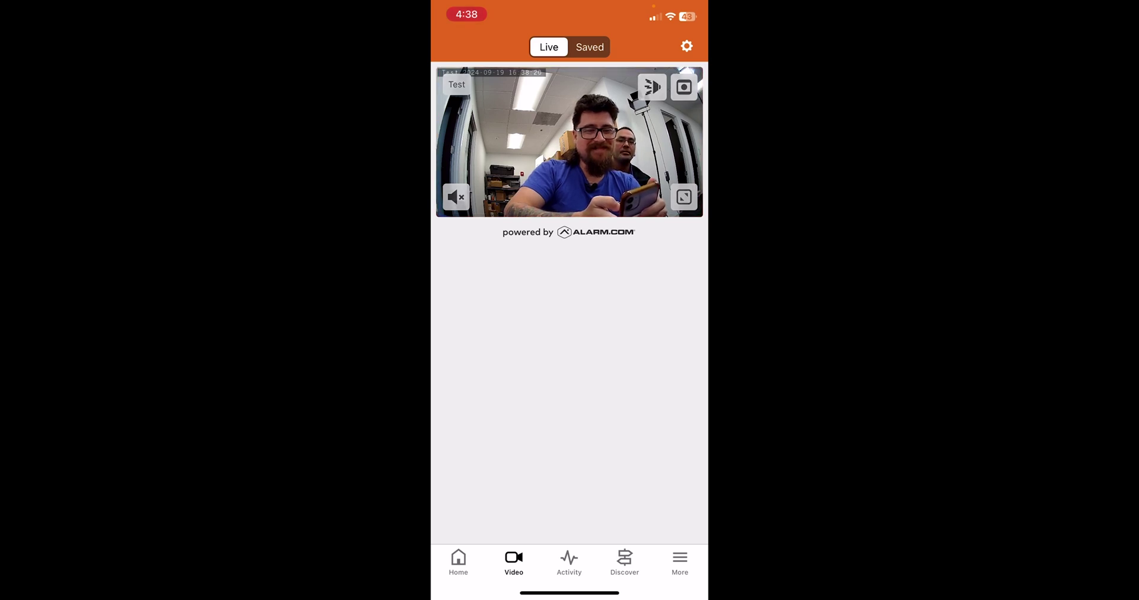
Return to the mobile app's Home dashboard with its Locks, Video and Lights cards.
{"action": "left_click", "coordinate": [458, 562]}
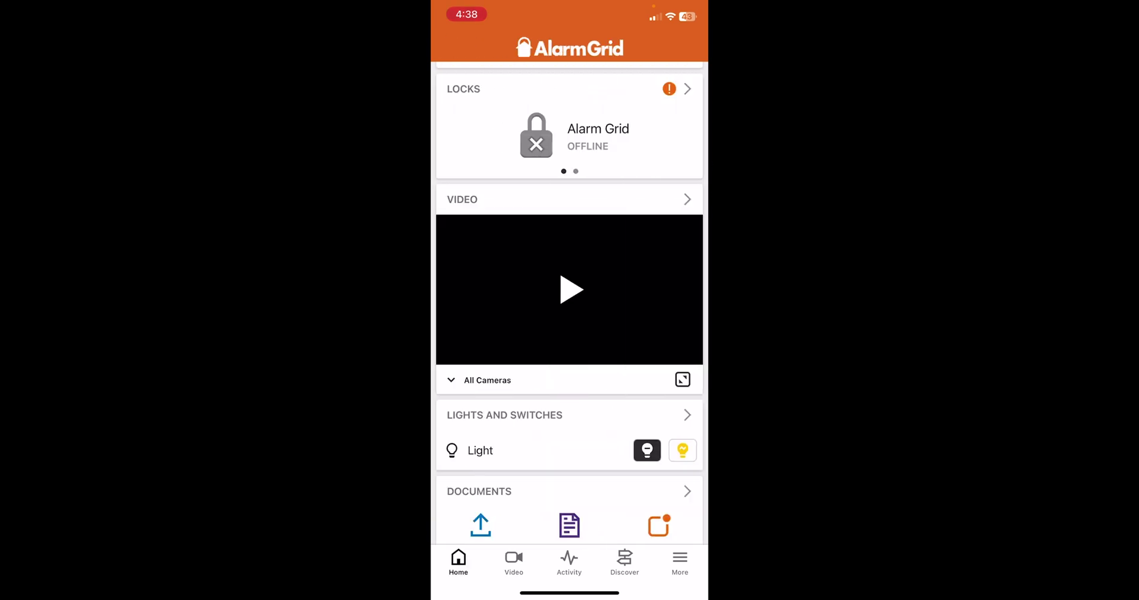